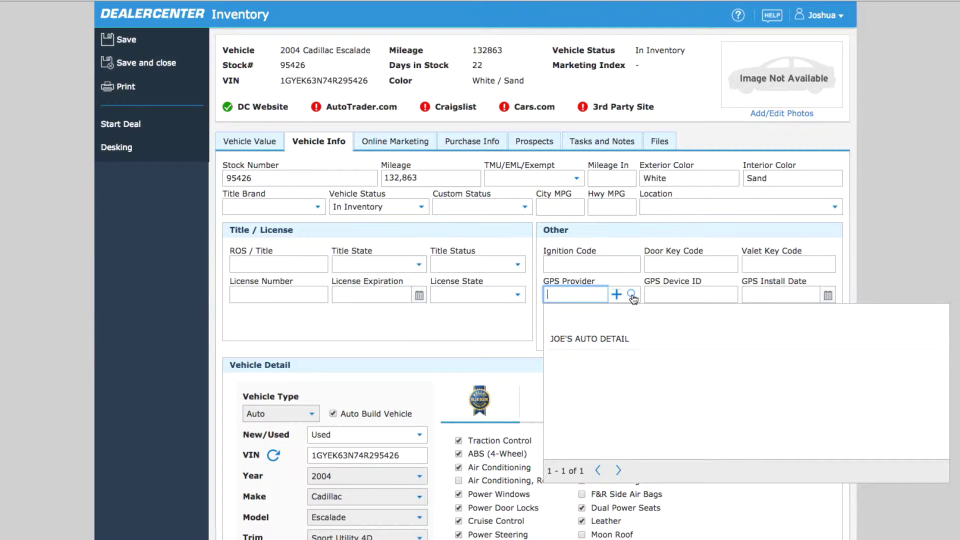
Choose Joe's Auto Detail as the GPS provider and look up the deal's available lenders.
left_click(615, 340)
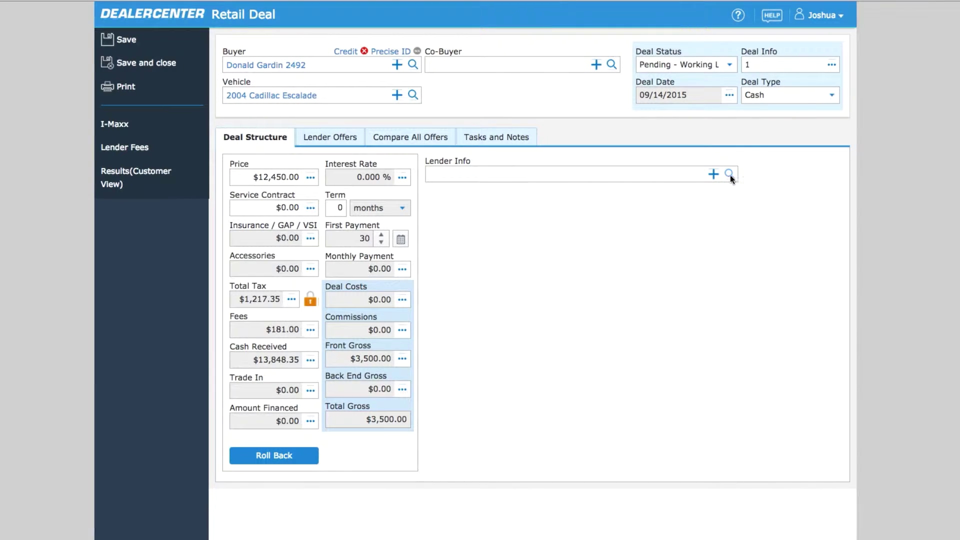
left_click(730, 174)
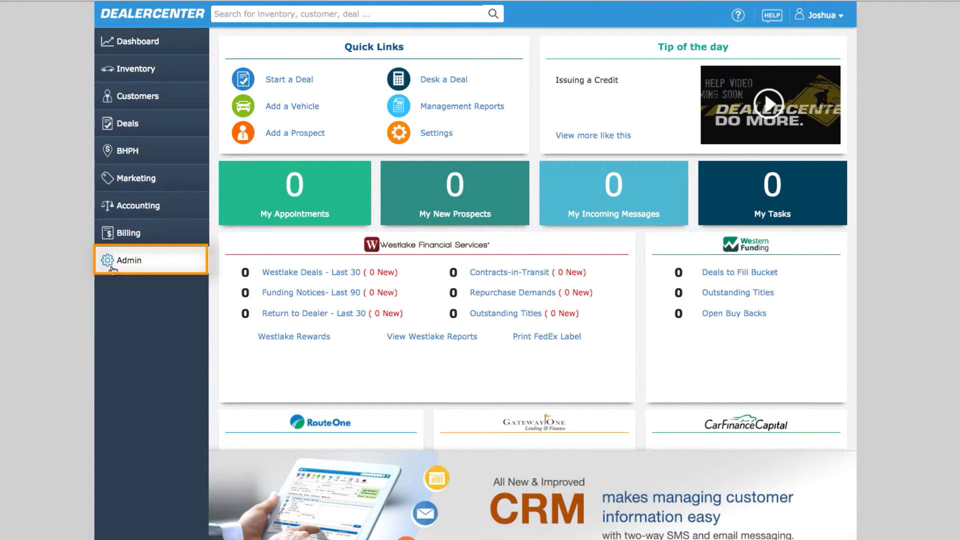
left_click(117, 269)
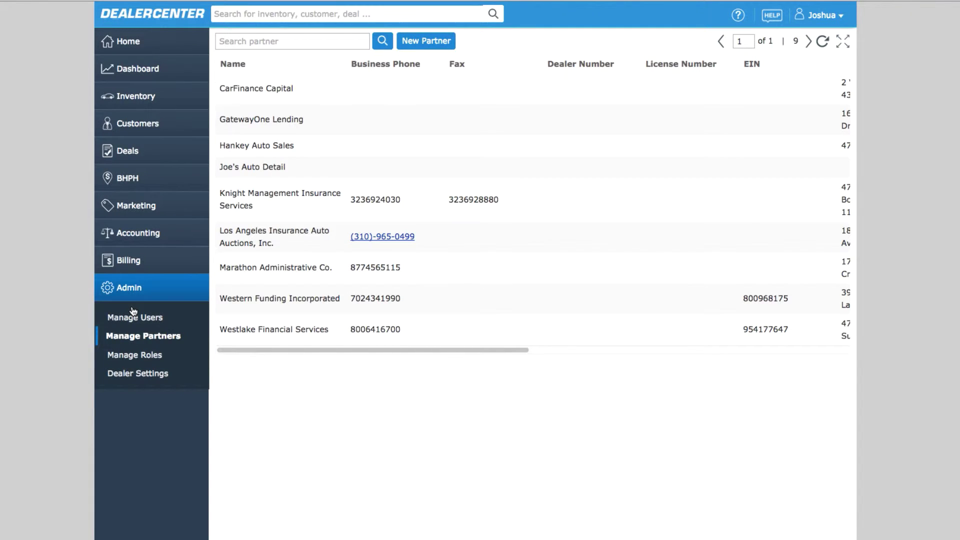
left_click(425, 41)
type("All Business Financial Services and Insurance")
key("Tab")
key("Tab")
key("Tab")
key("Tab")
key("Tab")
key("Tab")
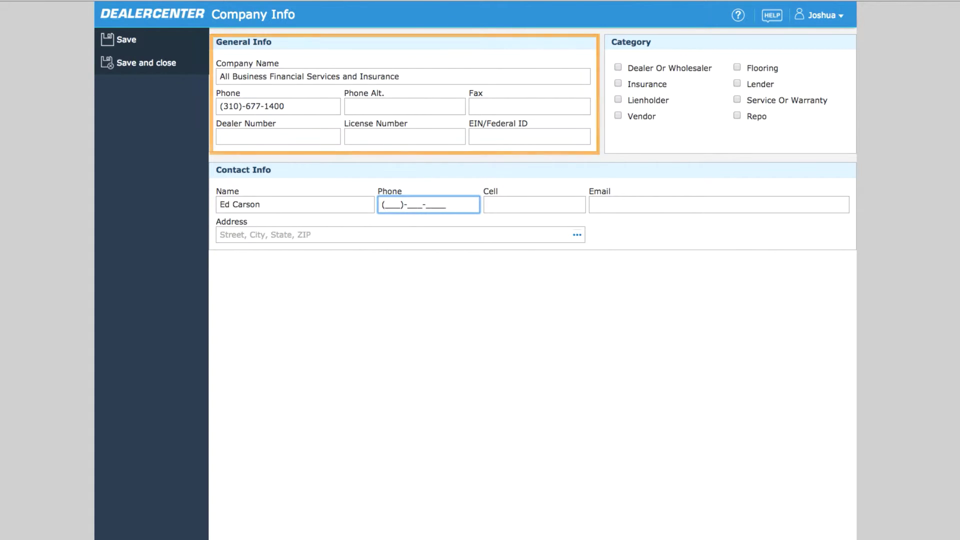
key("Tab")
key("Tab")
key("Tab")
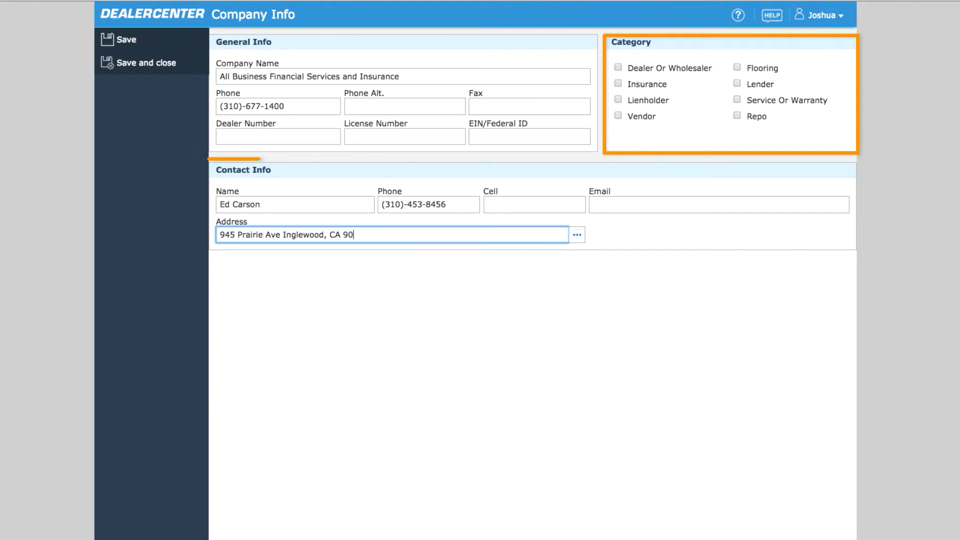
left_click(619, 85)
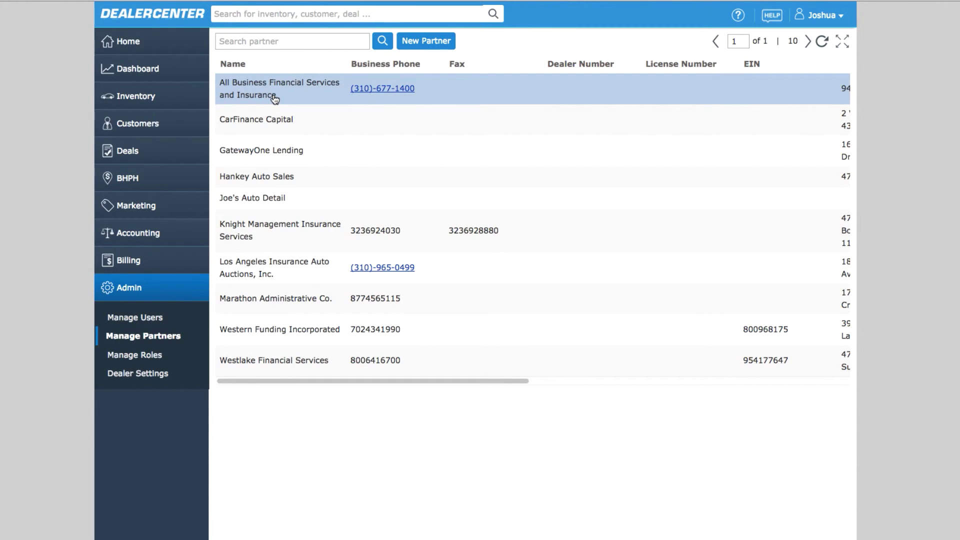
Open the All Business Financial Services and Insurance row in Manage Partners for editing.
left_click(275, 99)
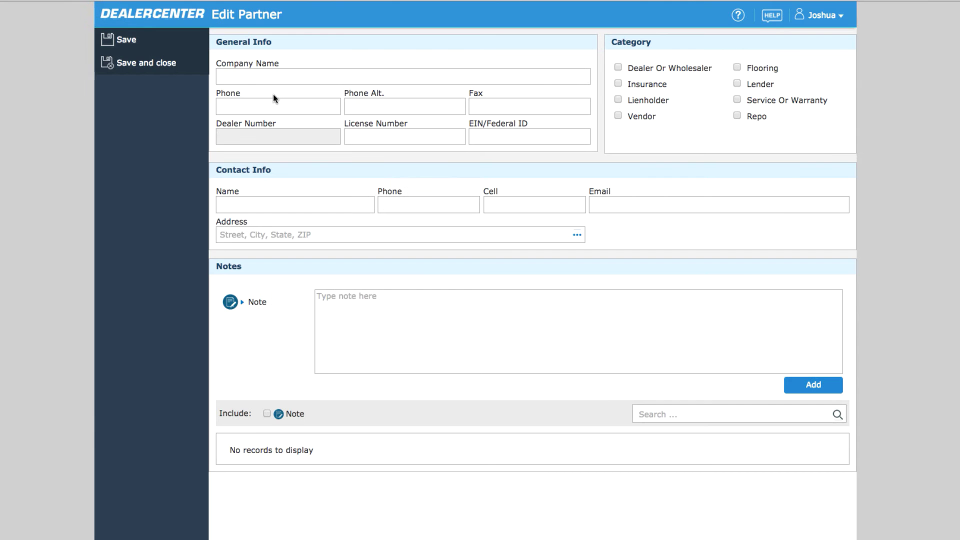